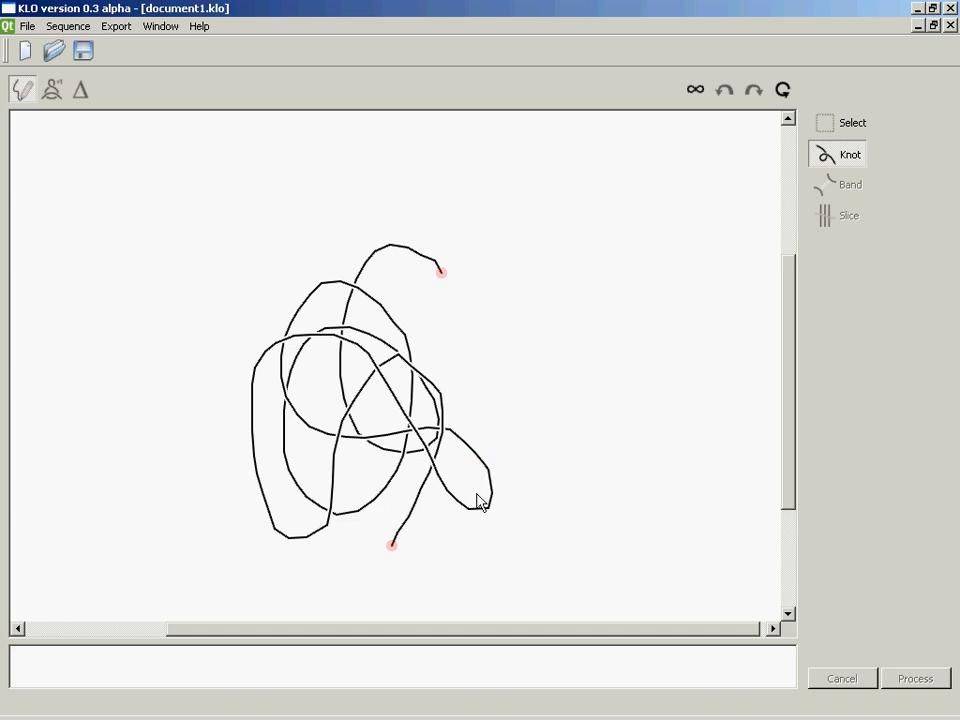
Close the open knot strand, sketch a second closed loop overlapping the knot's right side, and process both into a link diagram
mouse_move(392, 545)
mouse_down()
mouse_move(411, 579)
mouse_move(451, 540)
mouse_up()
mouse_move(462, 497)
mouse_down()
mouse_move(489, 422)
mouse_move(441, 272)
mouse_up()
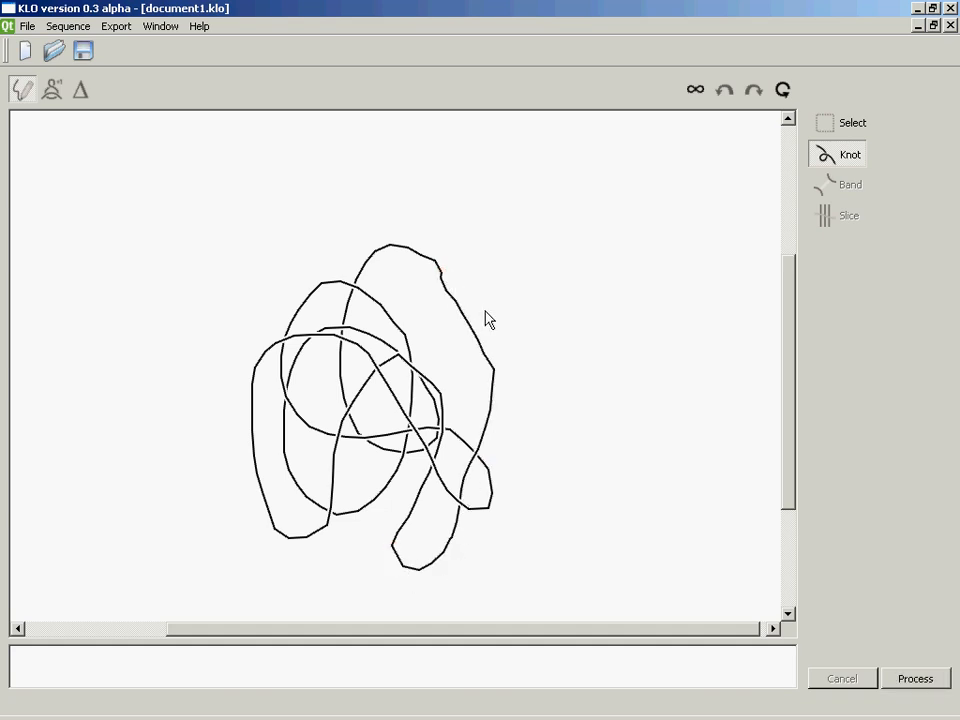
click(572, 272)
mouse_move(528, 266)
mouse_down()
mouse_move(493, 267)
mouse_move(422, 296)
mouse_move(356, 357)
mouse_move(375, 422)
mouse_move(371, 455)
mouse_move(444, 538)
mouse_move(549, 527)
mouse_move(574, 377)
mouse_move(573, 272)
mouse_up()
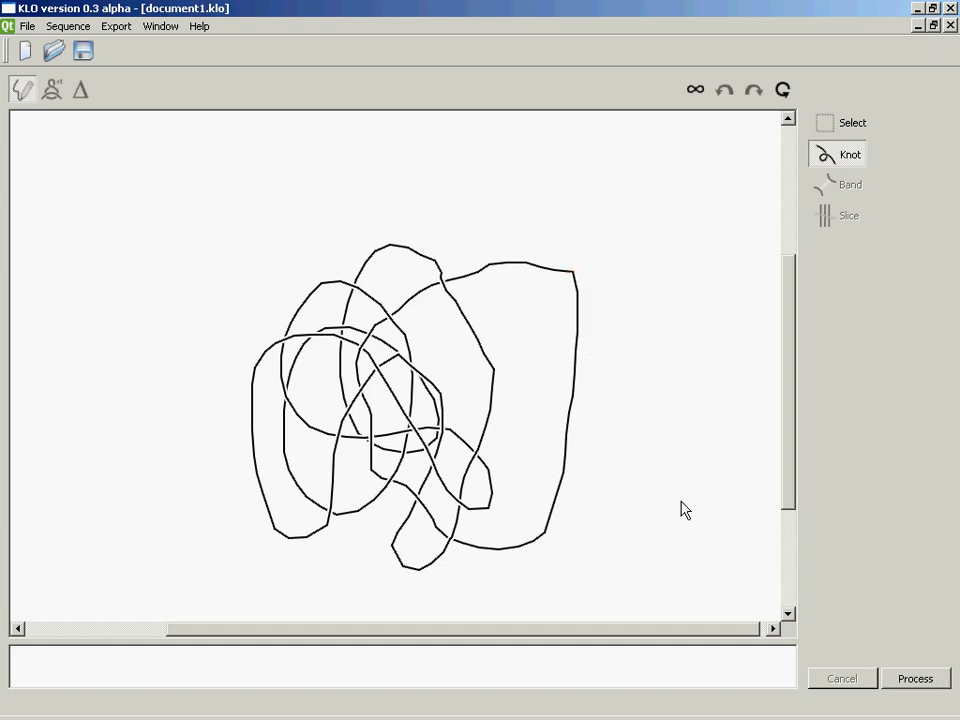
click(912, 679)
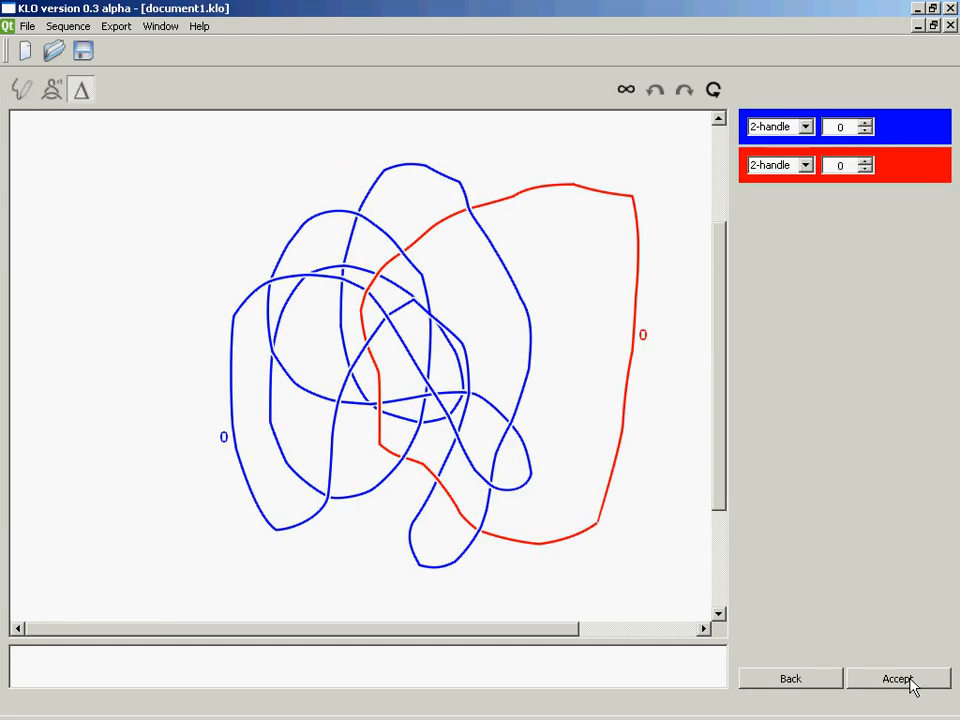
Refresh the link diagram, set the framing of the blue 2-handle to +1, and accept the diagram
click(713, 89)
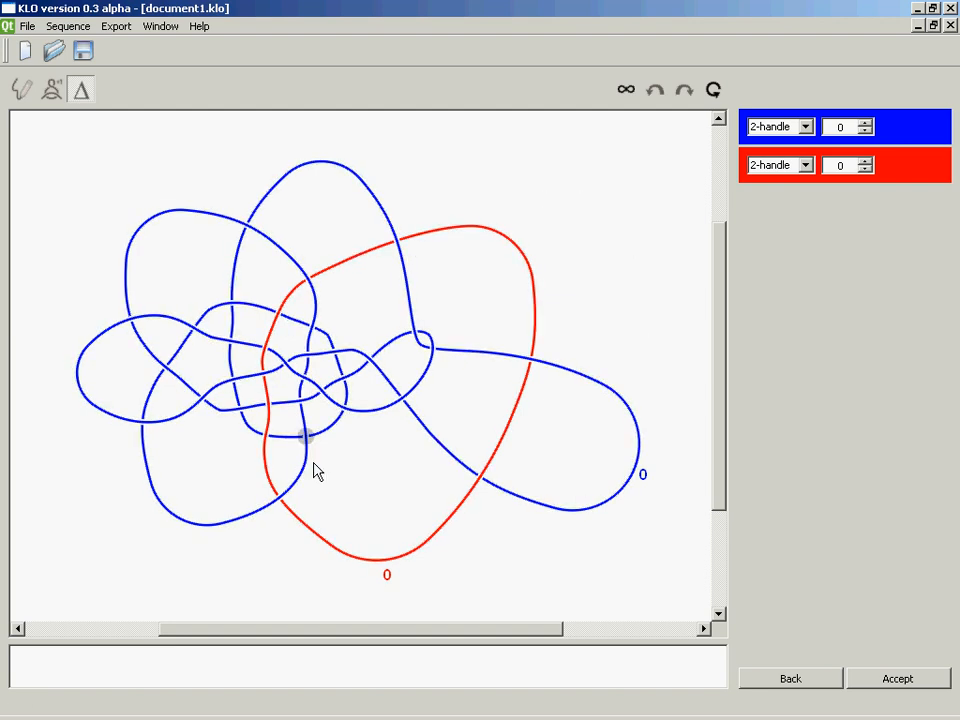
click(806, 127)
click(806, 128)
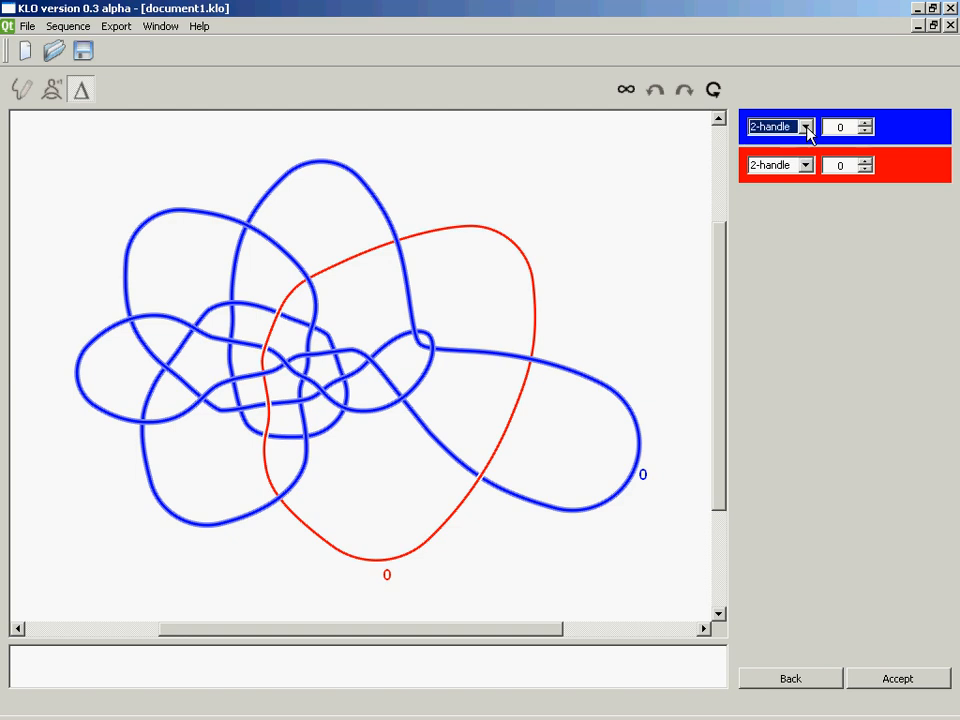
click(866, 123)
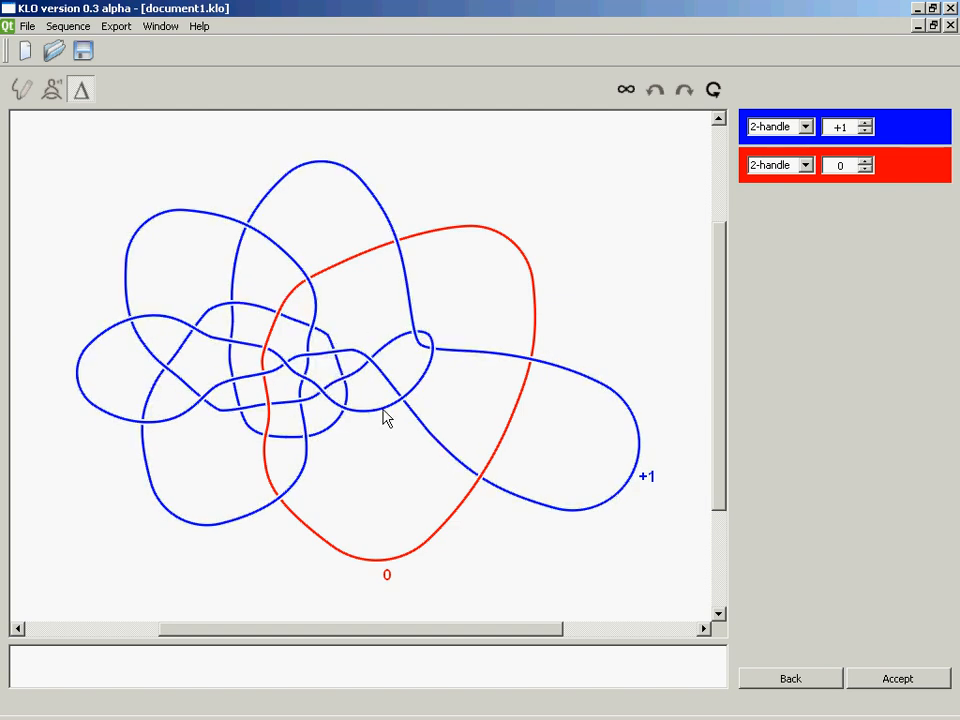
click(884, 680)
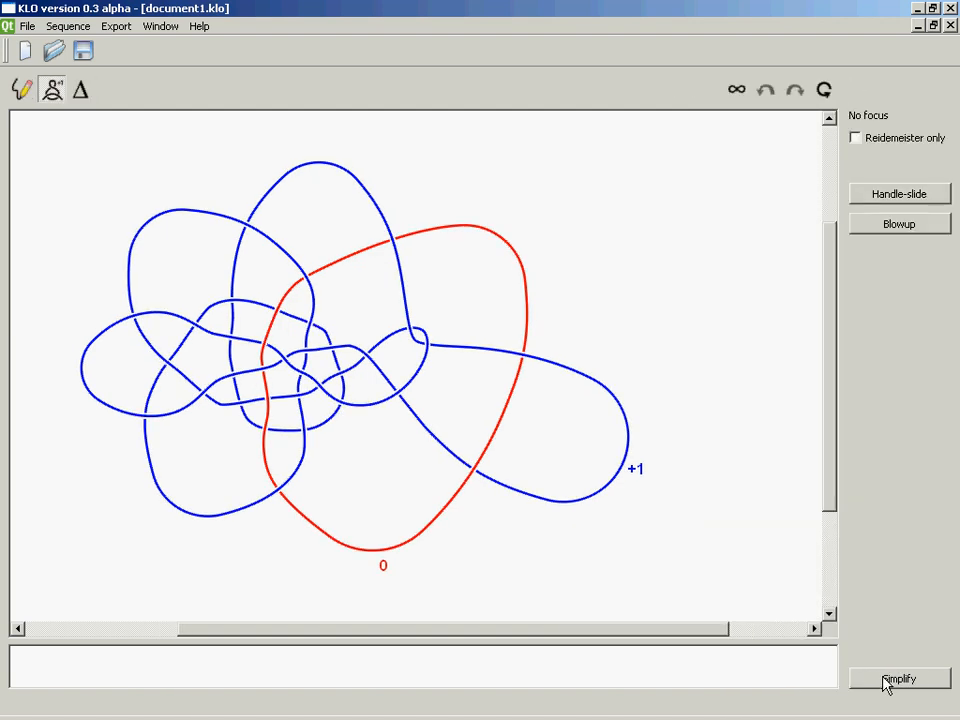
Simplify the two-component link diagram and put the focus on the blue component
click(883, 680)
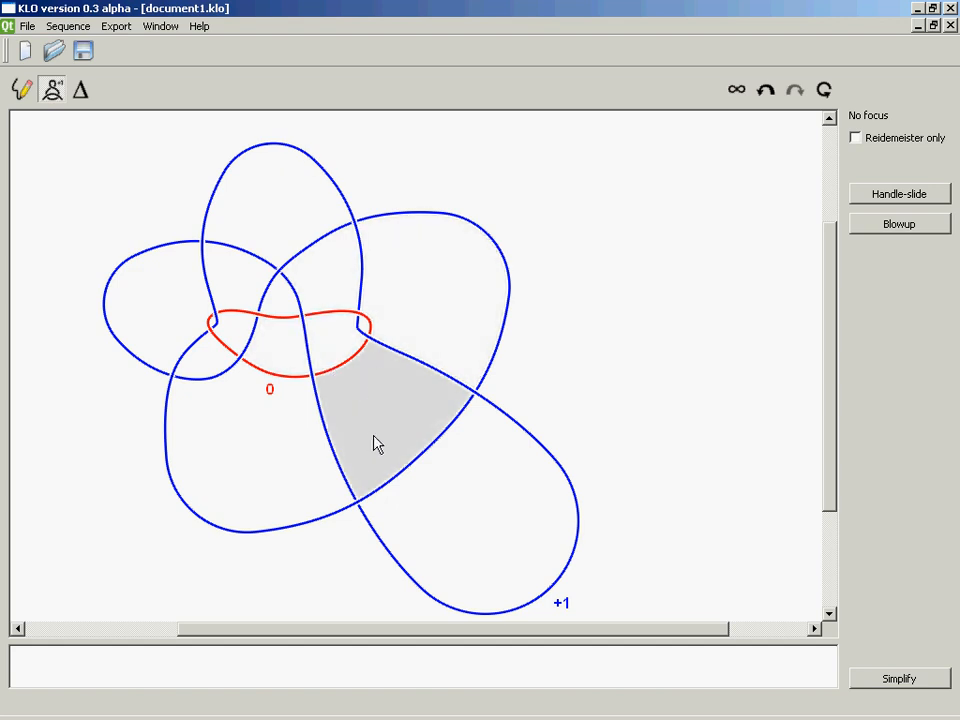
click(330, 372)
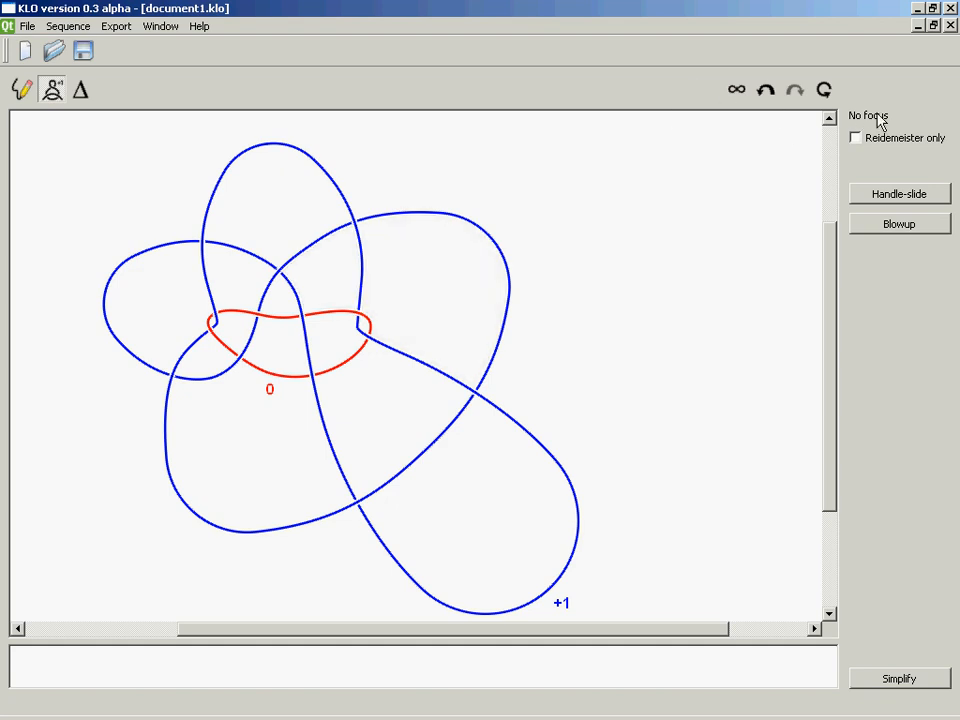
click(363, 261)
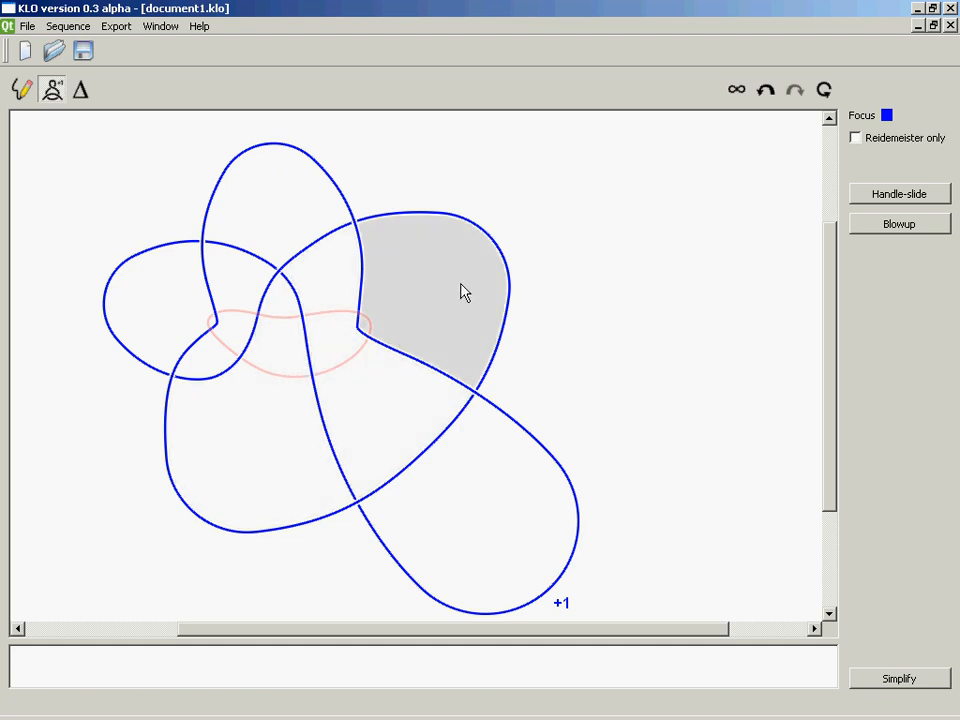
Untangle the focused blue component with two meta two-moves and two meta one-moves on its enclosed regions, and simplify the diagram
click(463, 291)
click(311, 456)
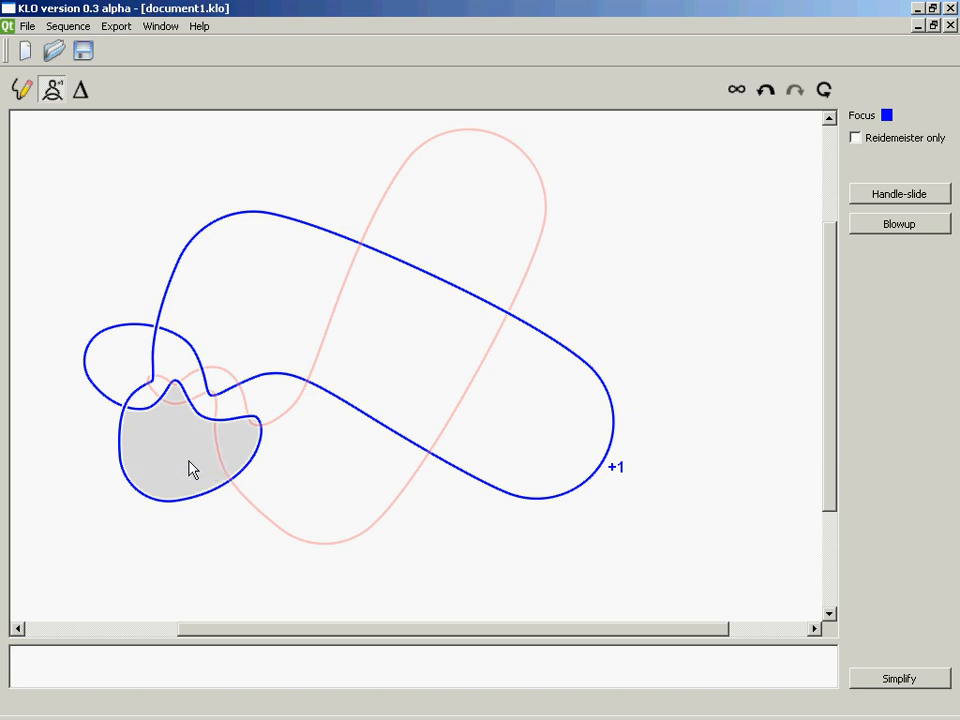
click(190, 467)
click(219, 252)
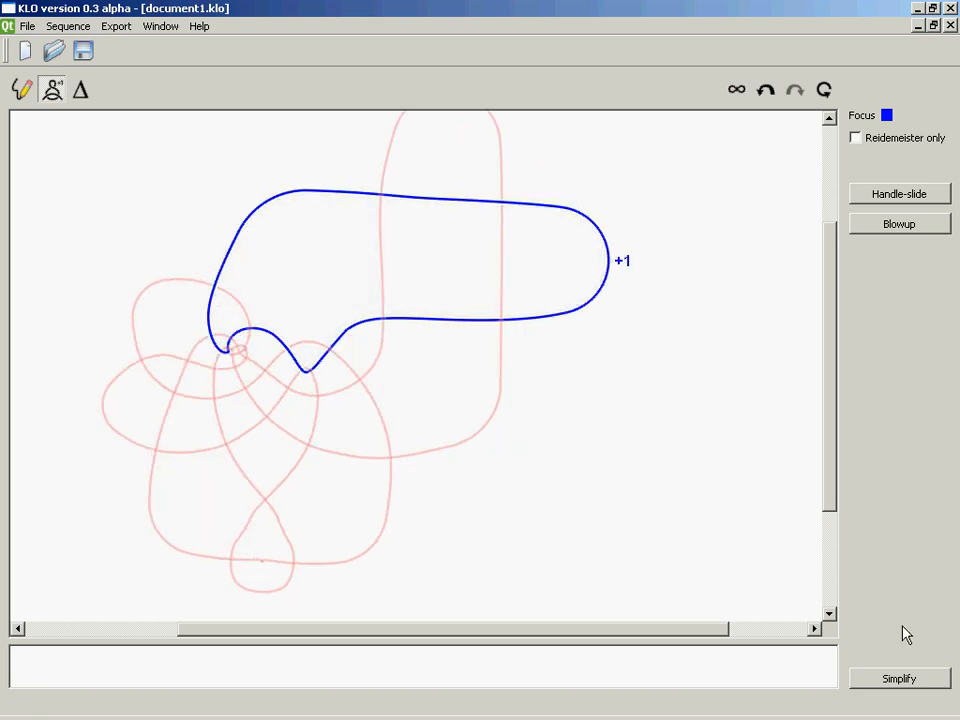
click(910, 679)
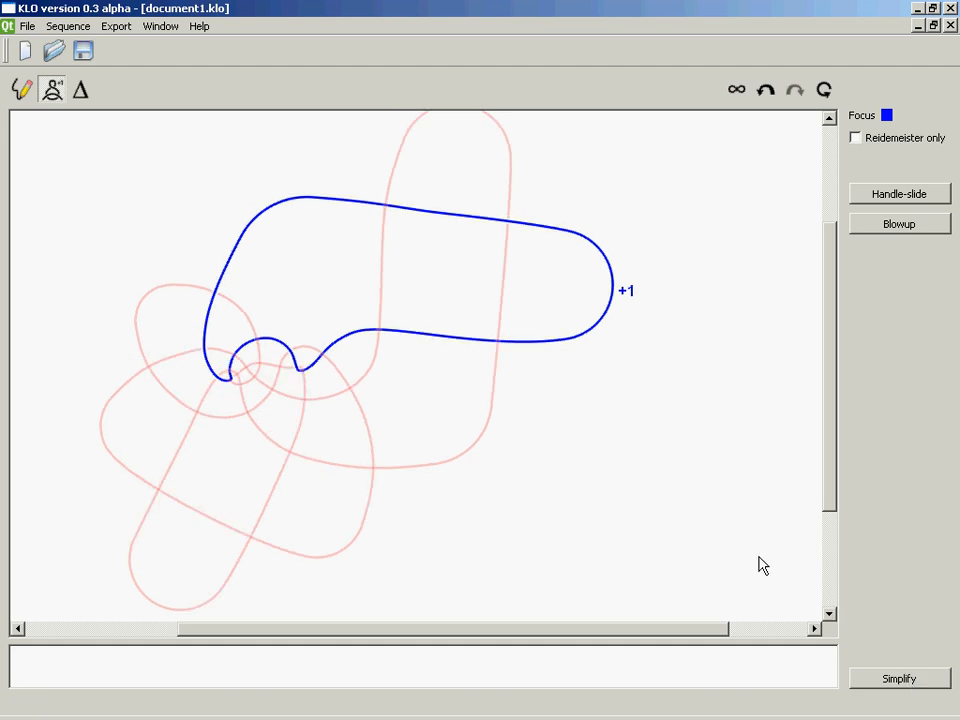
Blow down the +1 blue component and simplify the remaining red knot diagram
click(823, 92)
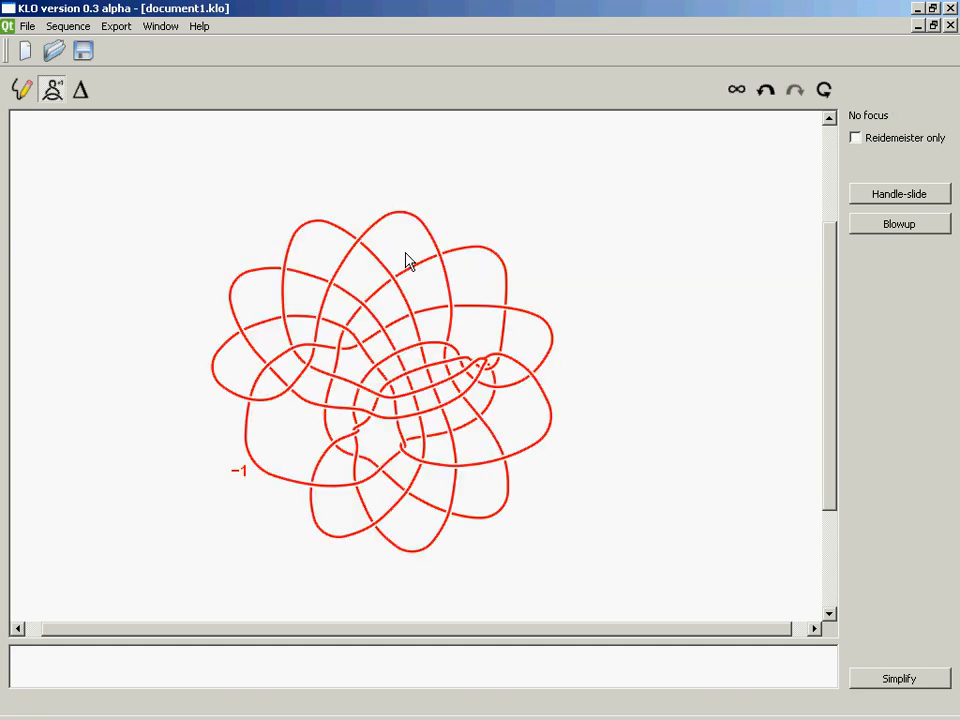
click(899, 679)
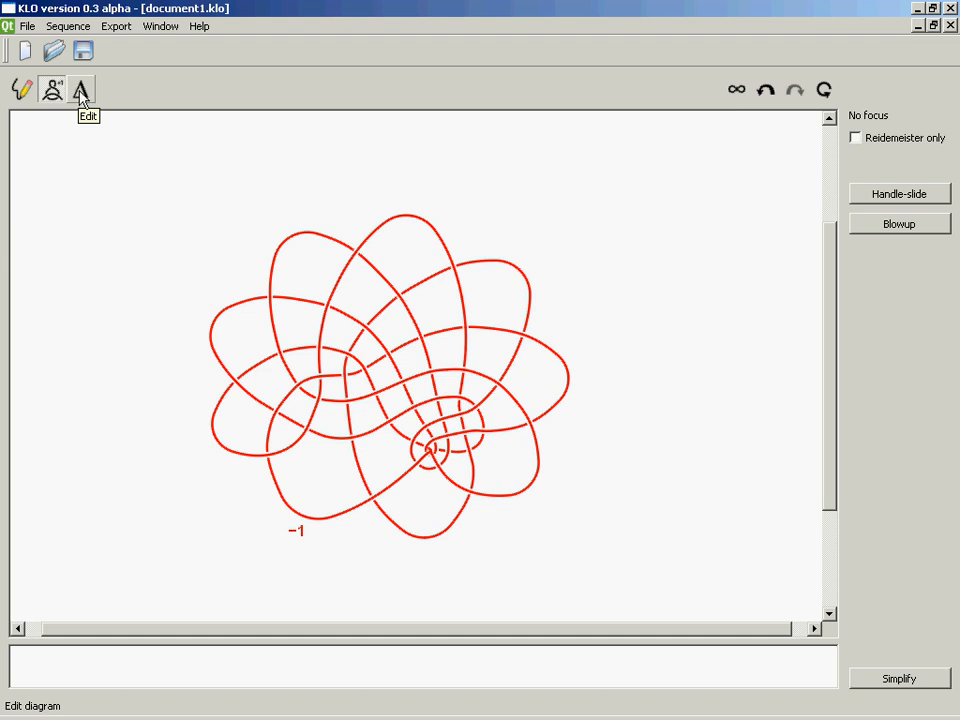
Open the red knot diagram for editing
click(82, 96)
click(82, 96)
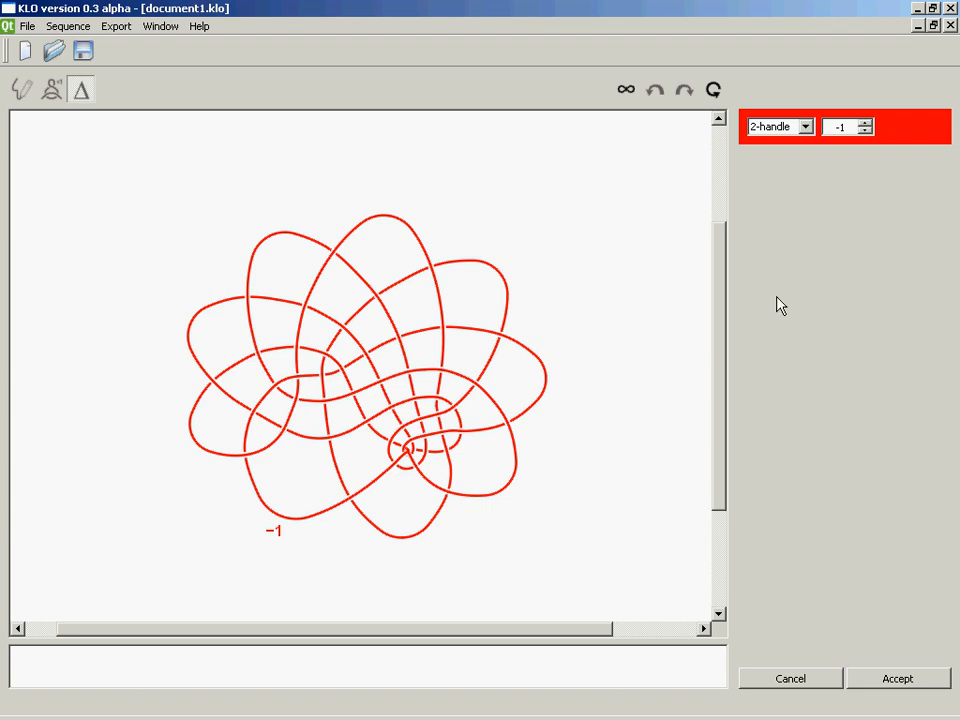
Try a framing of -4 on the red 2-handle and restore it to -1
click(806, 128)
click(806, 128)
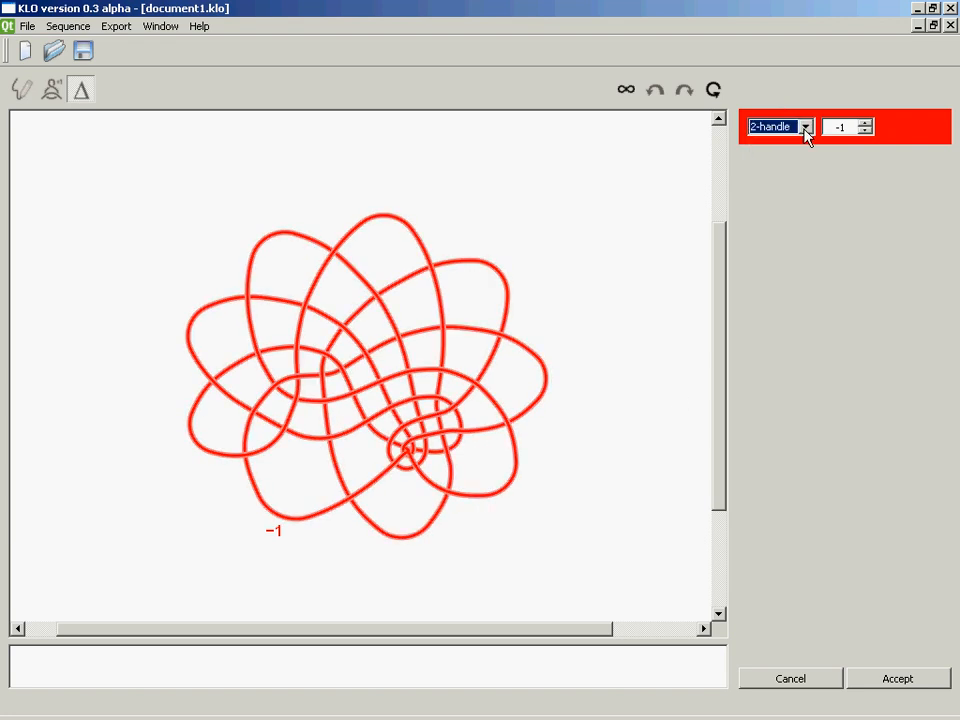
click(864, 132)
click(864, 132)
click(864, 132)
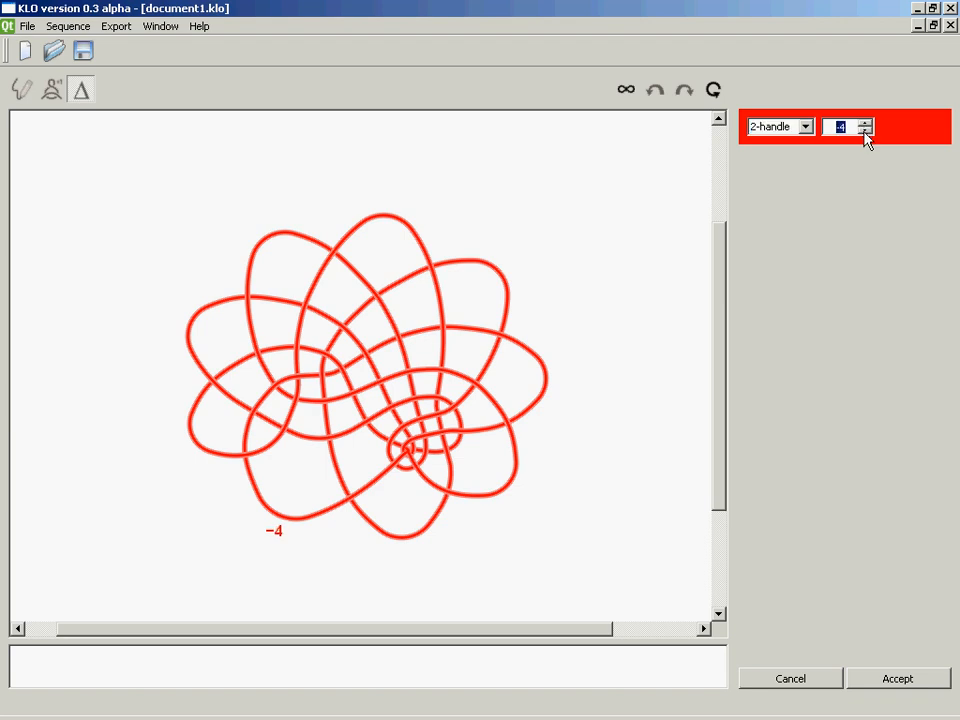
click(864, 122)
click(864, 122)
click(864, 122)
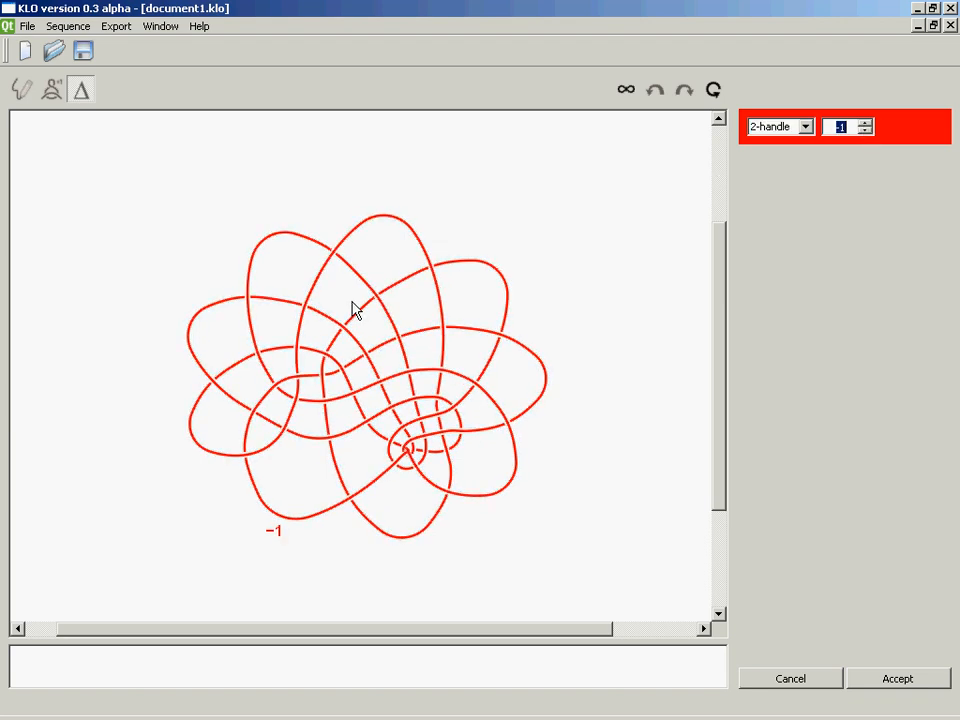
Switch a crossing in the inner left part of the red knot and accept the modified diagram
click(298, 379)
click(896, 683)
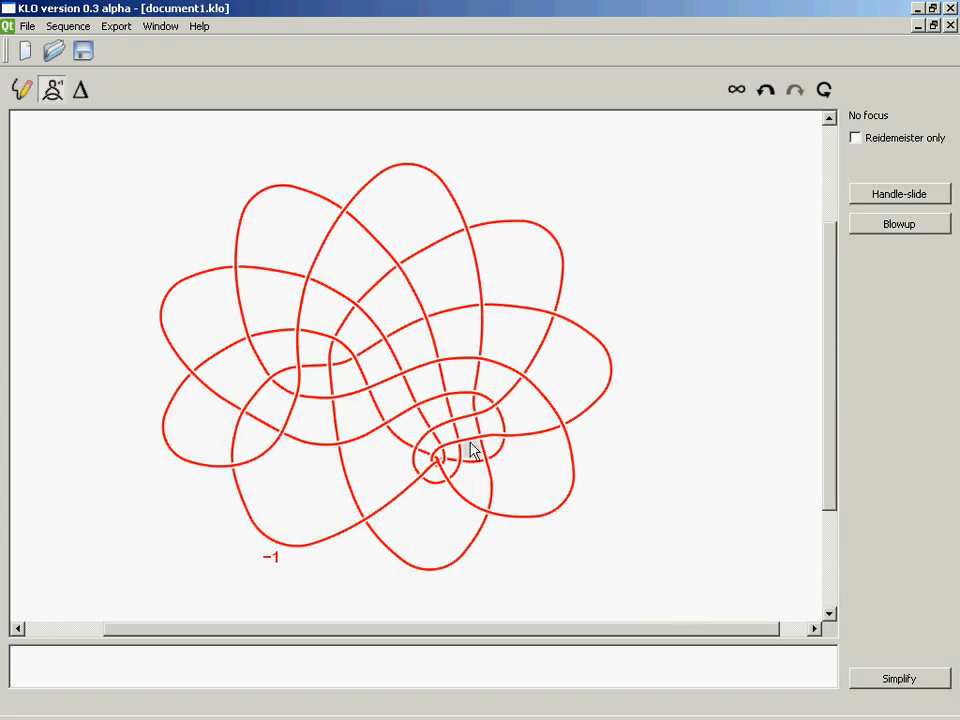
Simplify the modified red knot and reroute an upper inner strand through the crossing beside the outer right lobe
click(891, 679)
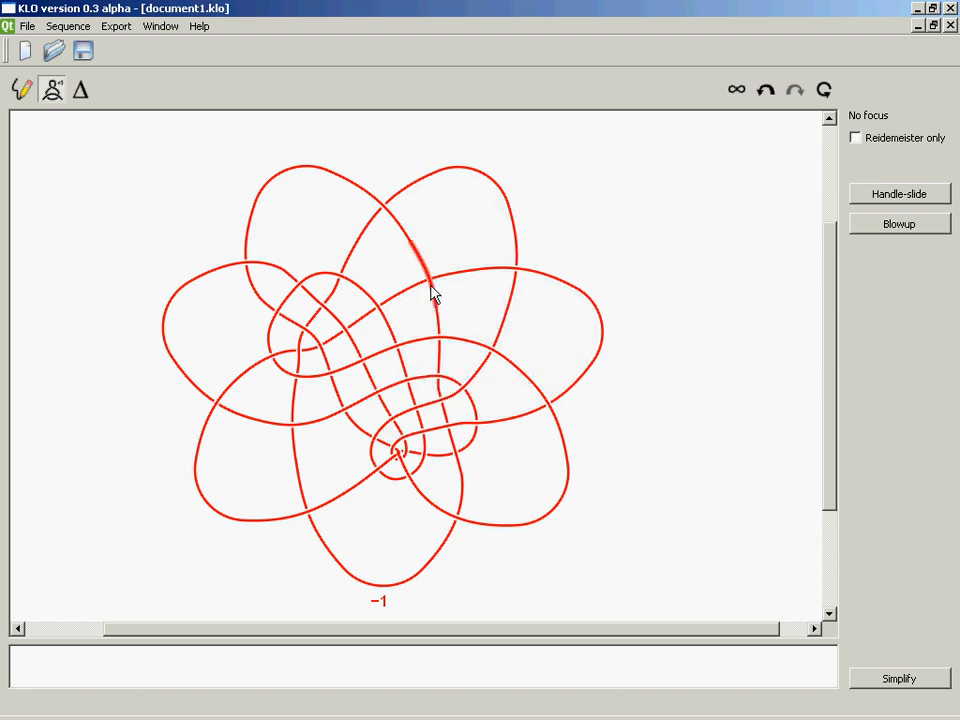
drag(430, 286, 514, 270)
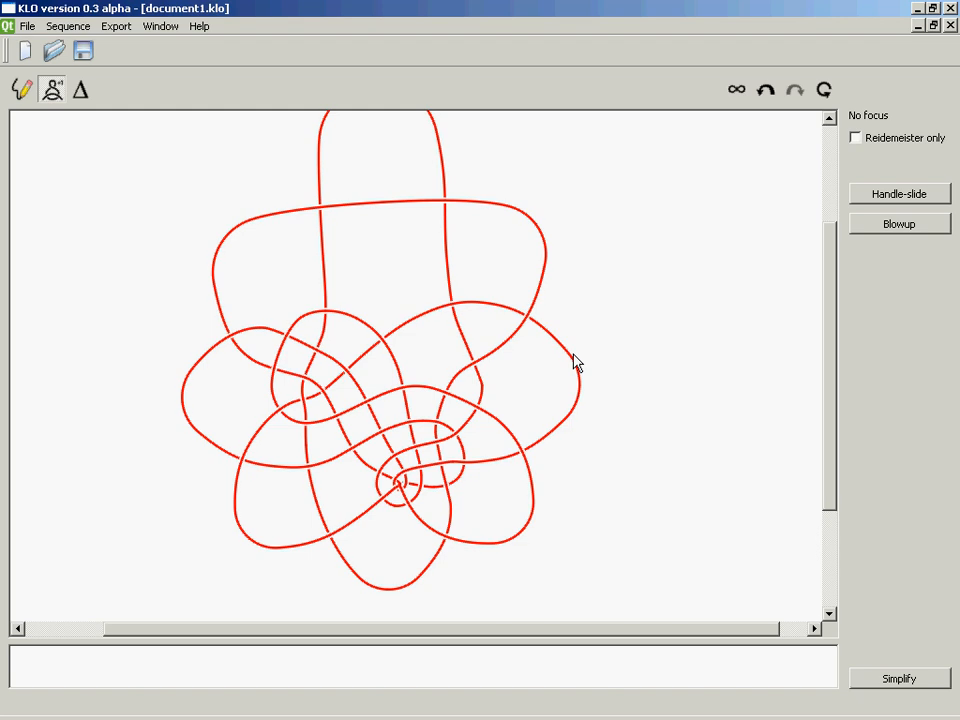
Step back to the start of the sequence and replay the moves forward up to the diagram modification
click(768, 92)
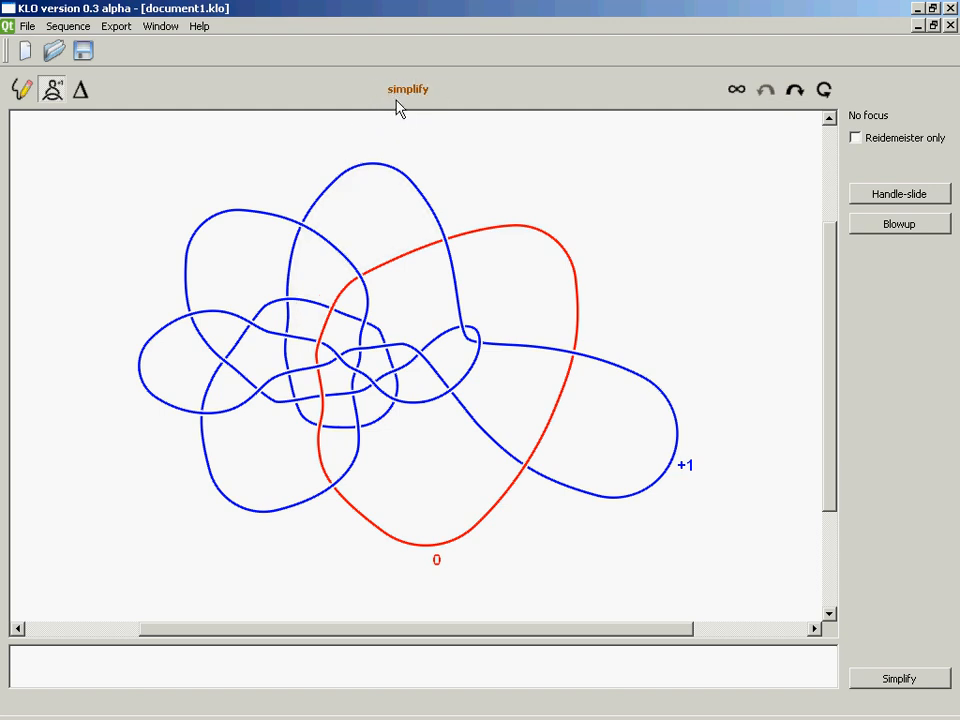
click(797, 92)
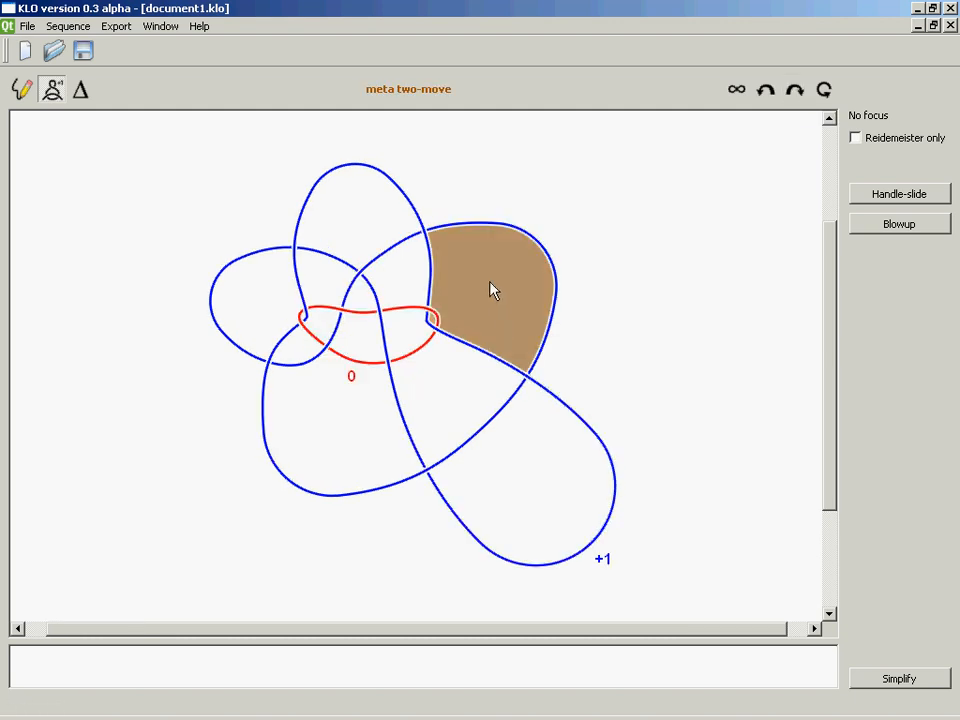
click(795, 92)
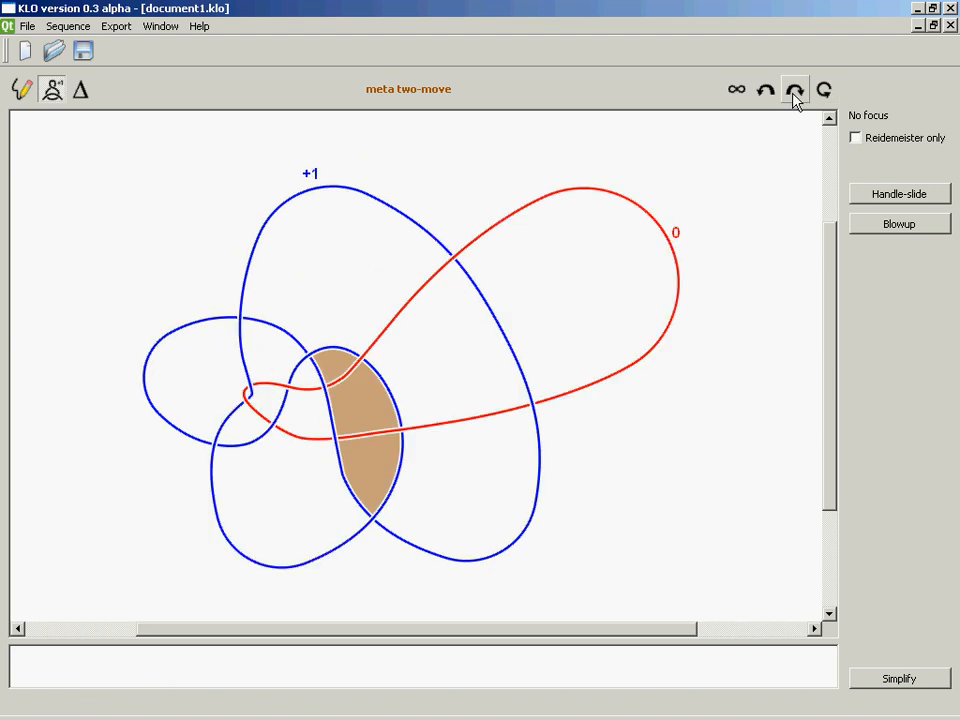
click(795, 92)
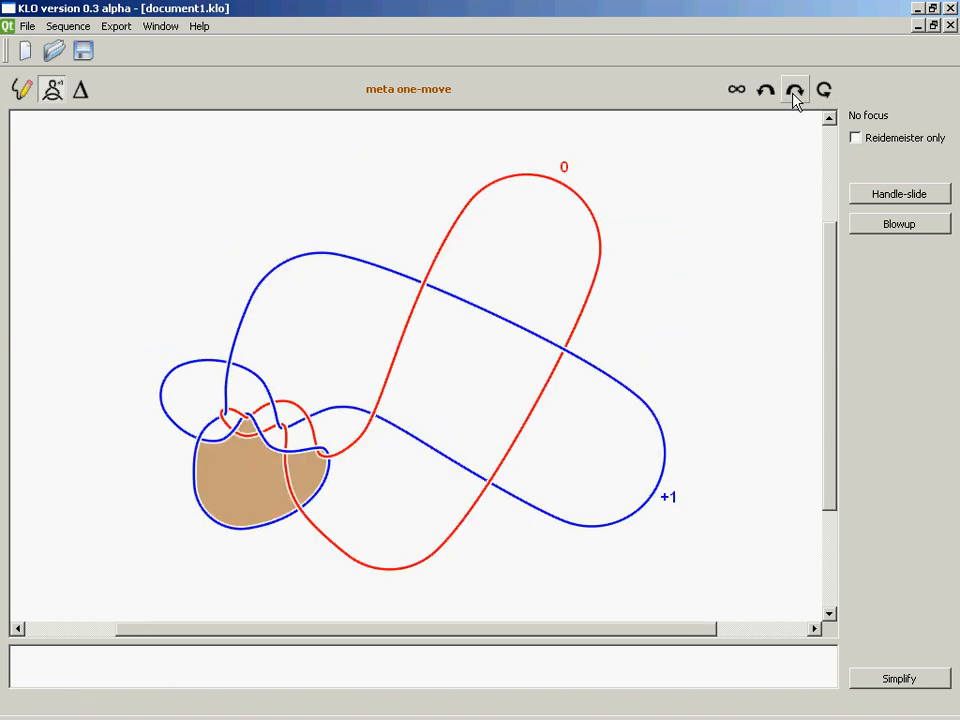
click(794, 93)
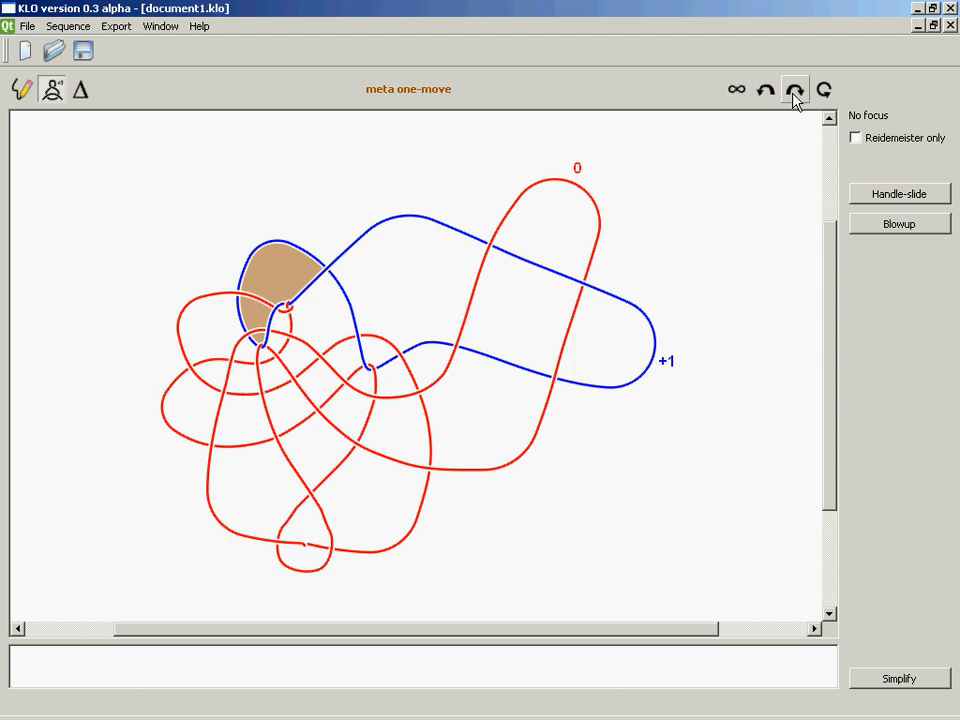
click(795, 92)
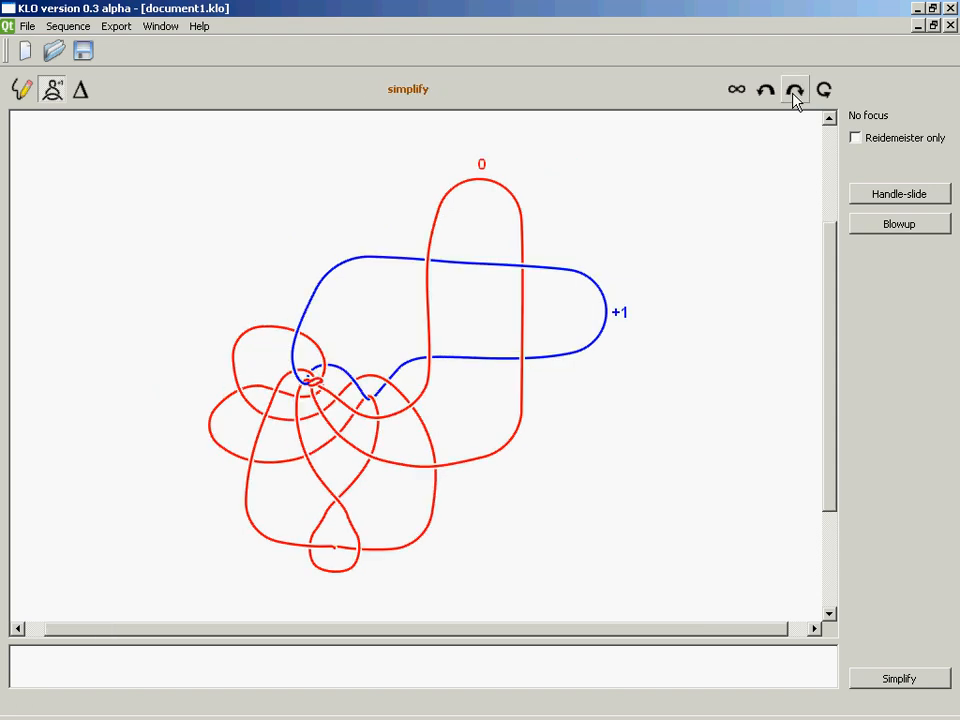
click(795, 92)
click(795, 92)
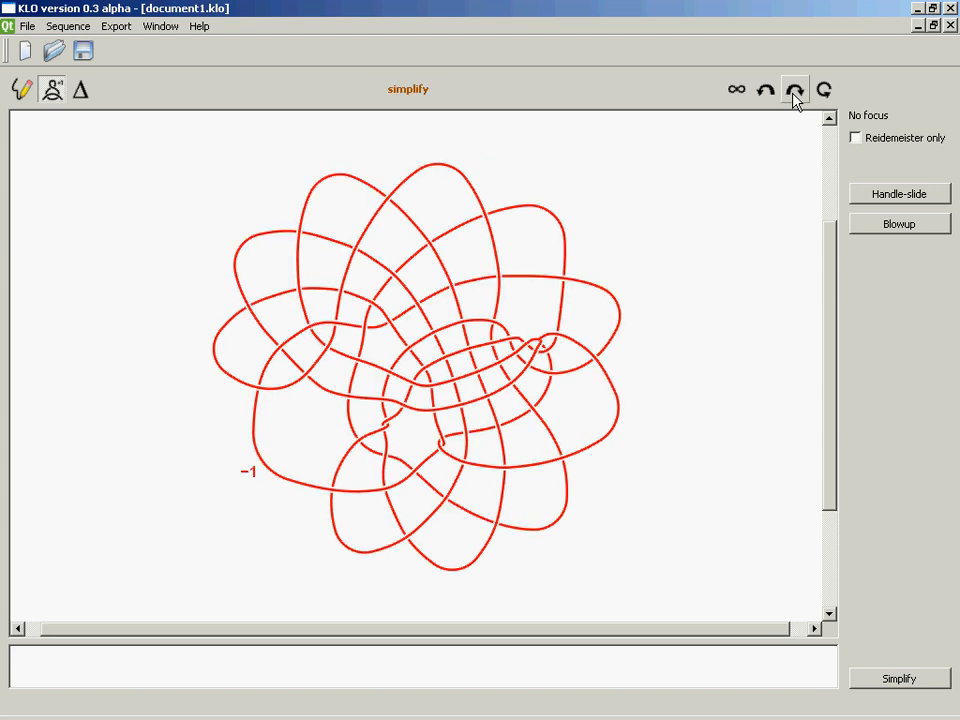
click(795, 92)
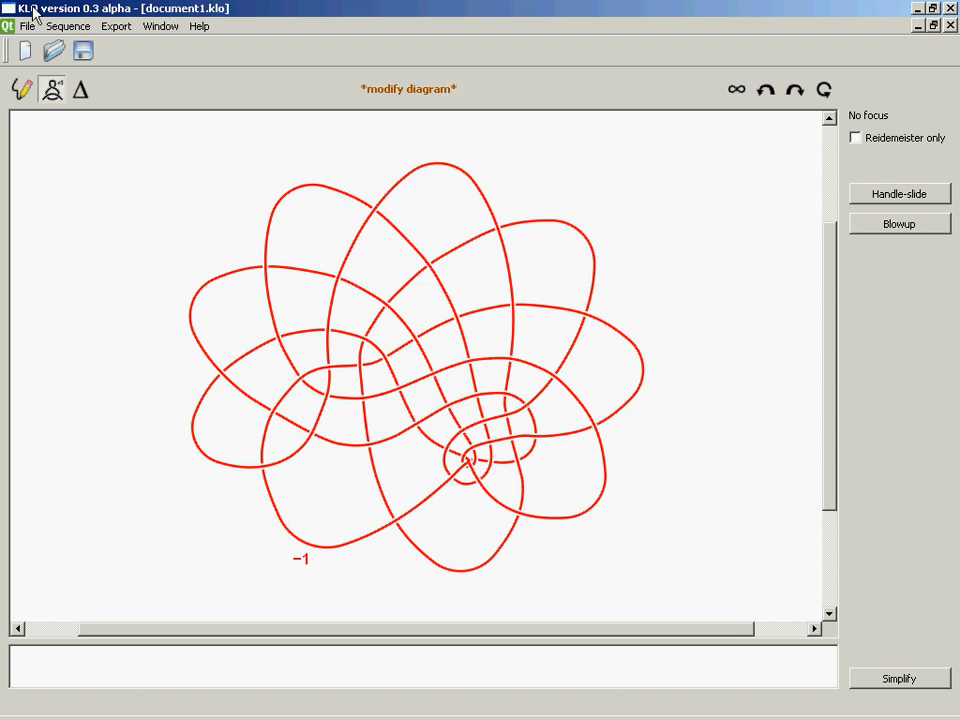
Reopen the knot diagram for sketching and delete the left-hand lobes of the red knot, leaving its strands open
click(22, 90)
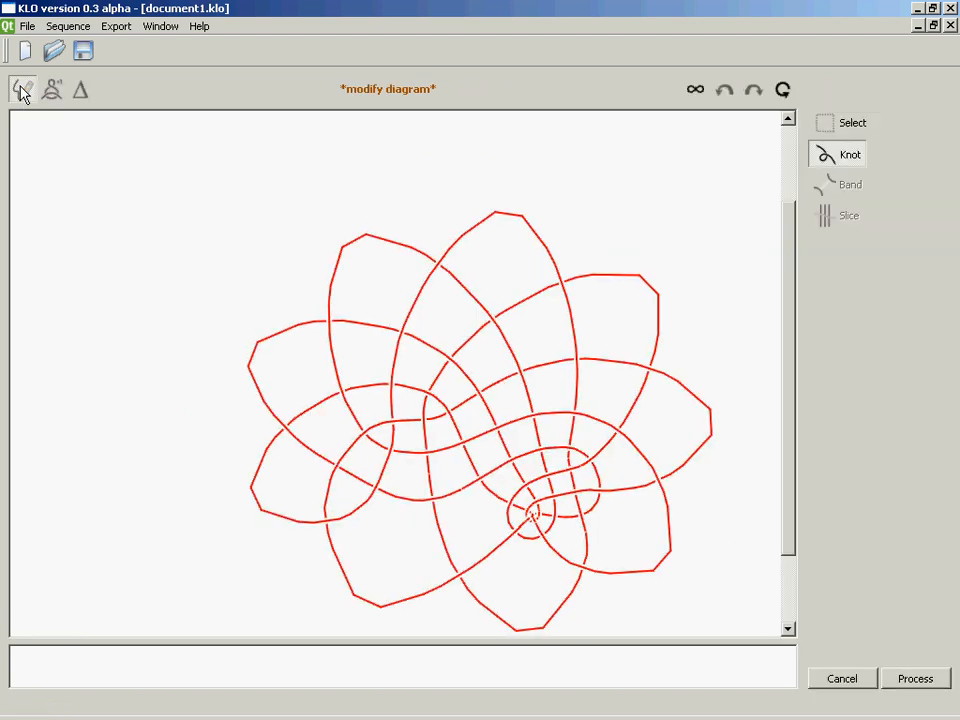
drag(792, 510, 789, 546)
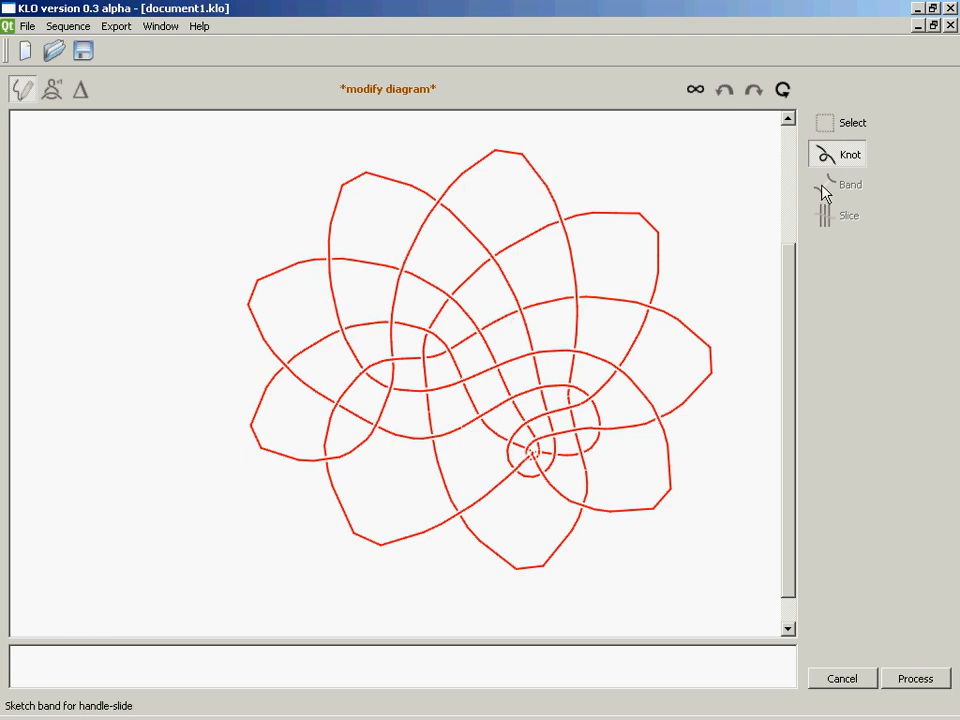
click(825, 128)
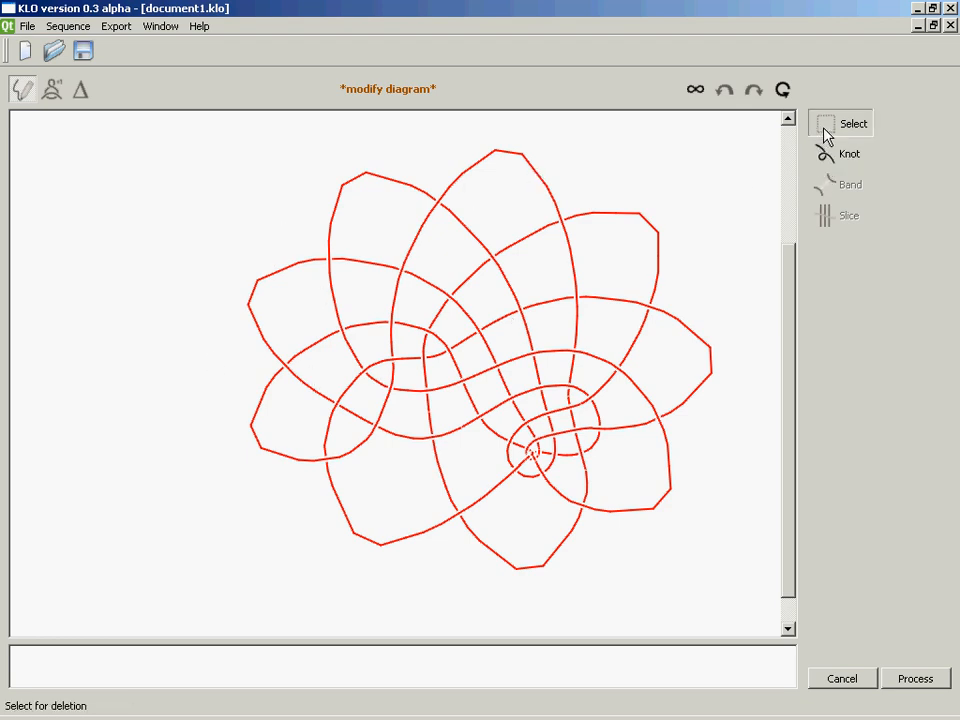
drag(203, 169, 415, 573)
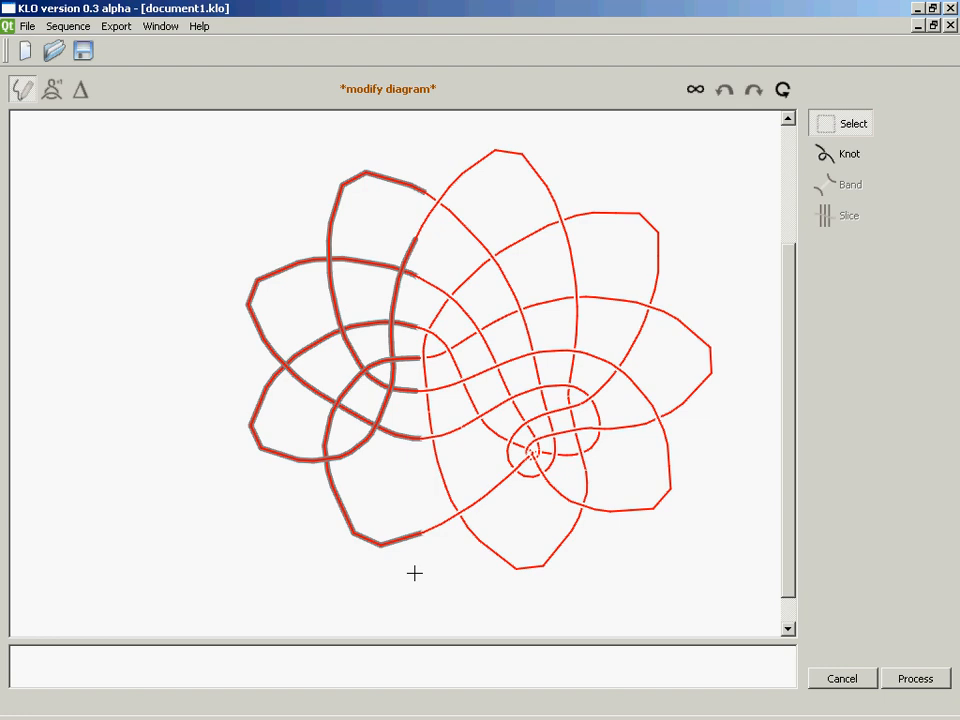
key(Delete)
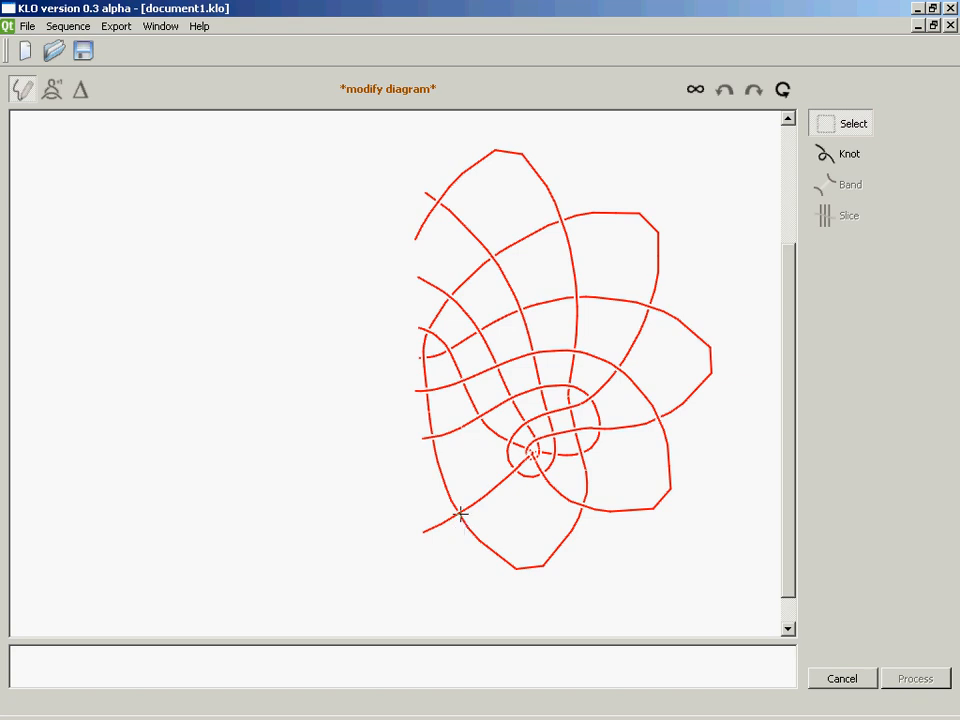
Sketch four new arcs joining the eight open strand ends on the left of the knot, and process the sketch
click(824, 155)
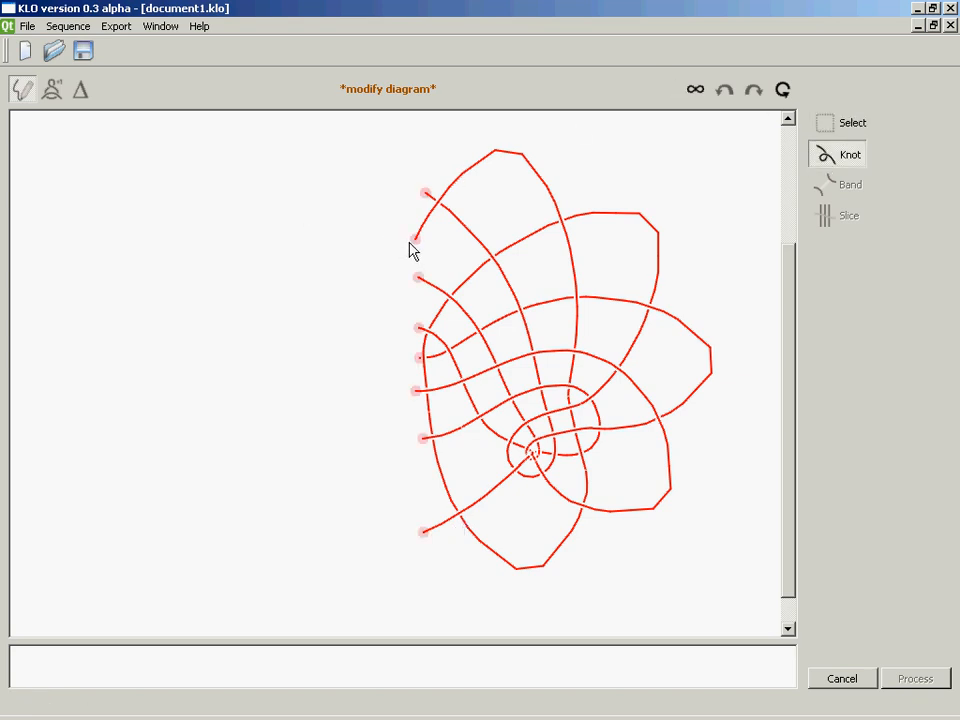
mouse_move(415, 244)
mouse_down()
mouse_move(378, 384)
mouse_move(413, 390)
mouse_move(375, 408)
mouse_move(423, 440)
mouse_up()
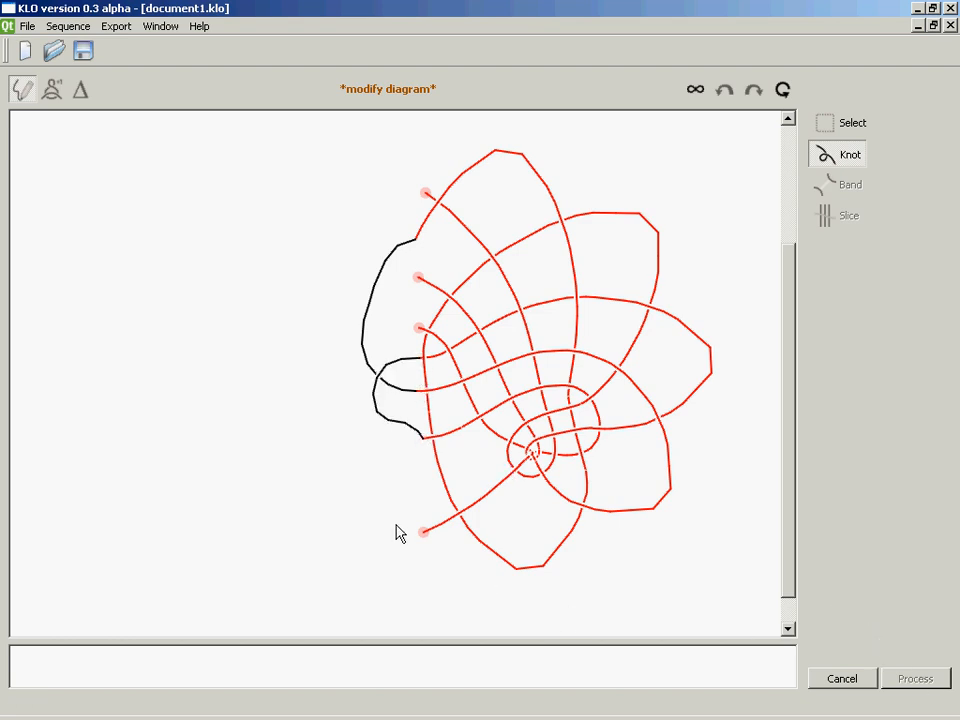
mouse_move(423, 531)
mouse_down()
mouse_move(300, 482)
mouse_move(378, 340)
mouse_move(416, 330)
mouse_up()
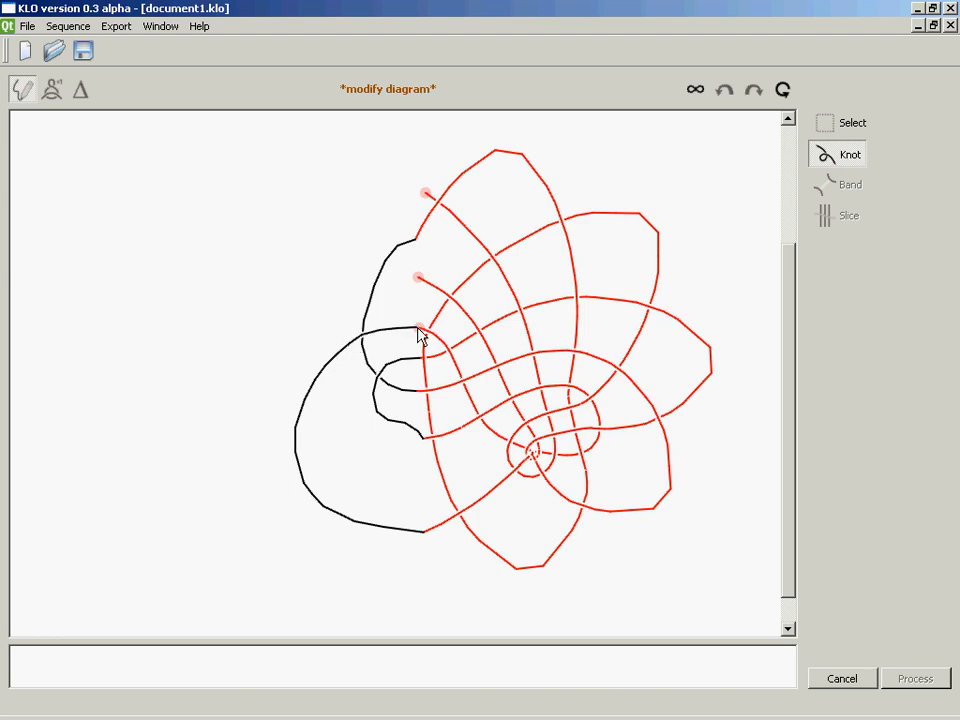
mouse_move(419, 280)
mouse_down()
mouse_move(390, 258)
mouse_move(399, 208)
mouse_move(426, 193)
mouse_up()
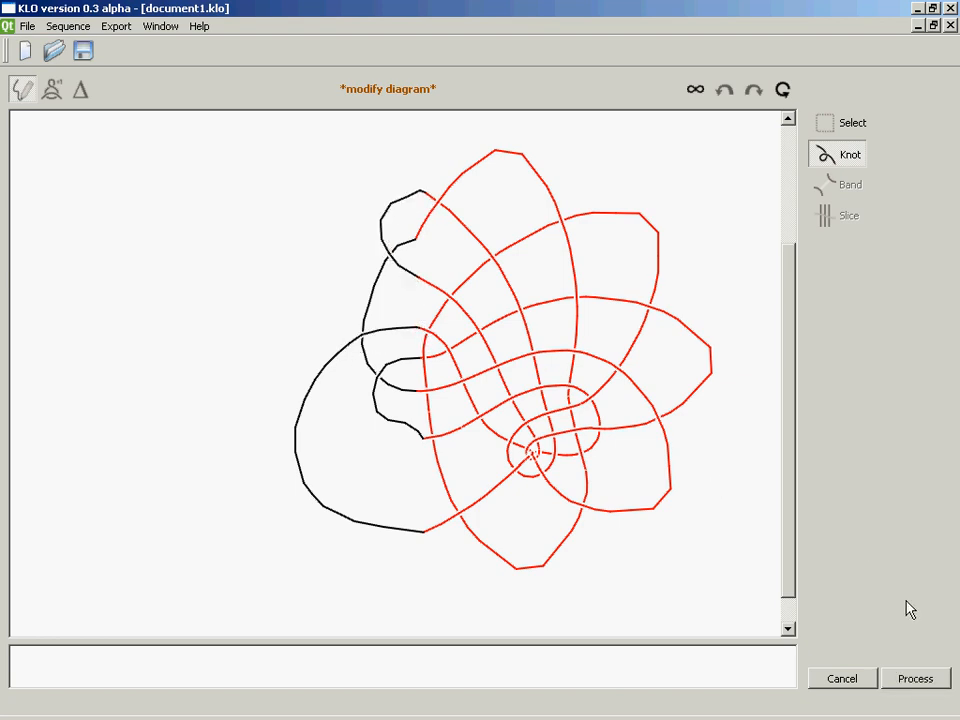
click(900, 684)
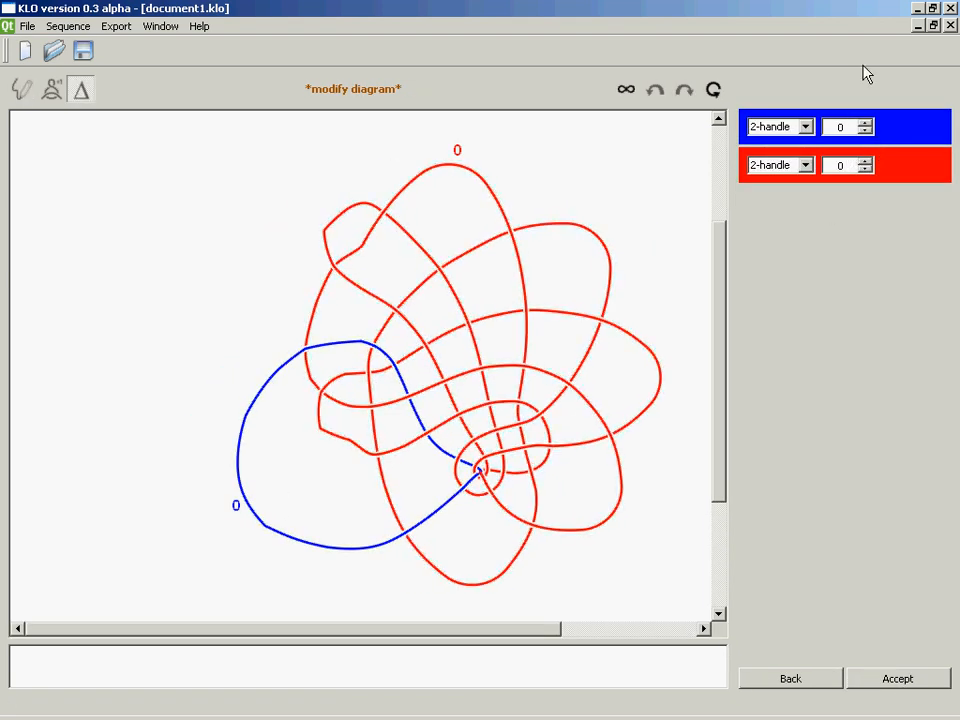
Set the framings to -1 on the red 2-handle and +2 on the blue one, accept them and redraw the diagram layout
click(865, 168)
click(865, 124)
click(865, 124)
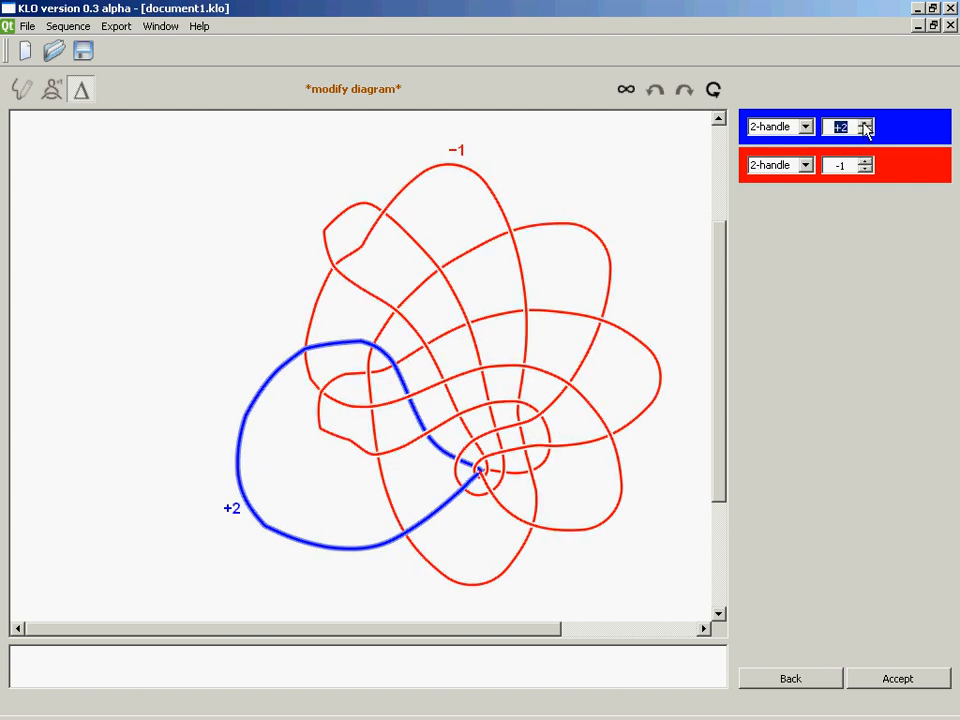
click(866, 678)
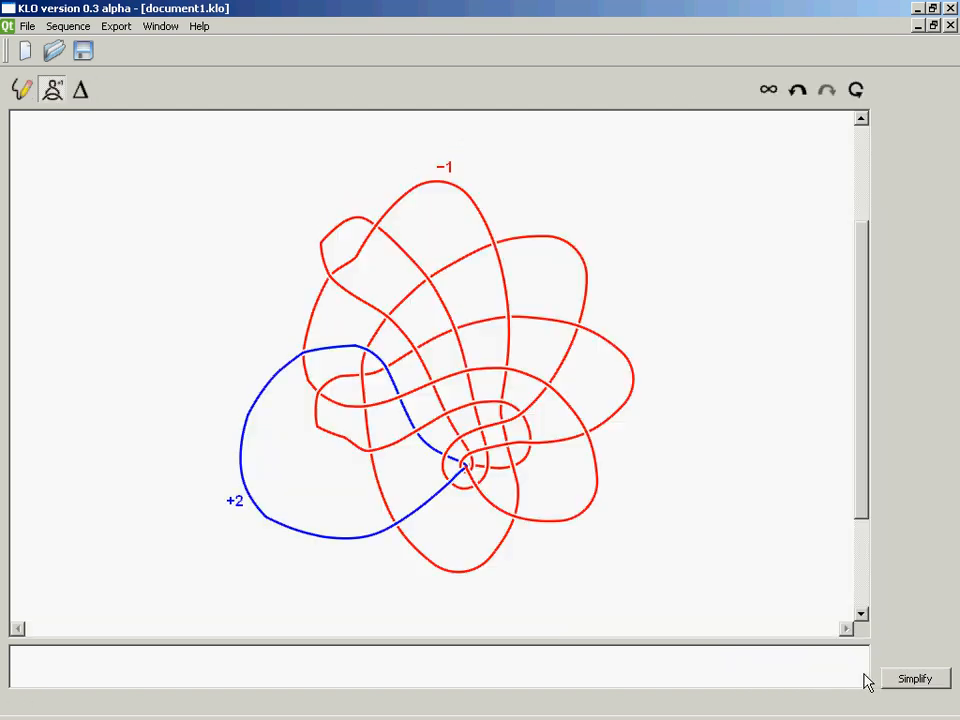
click(824, 90)
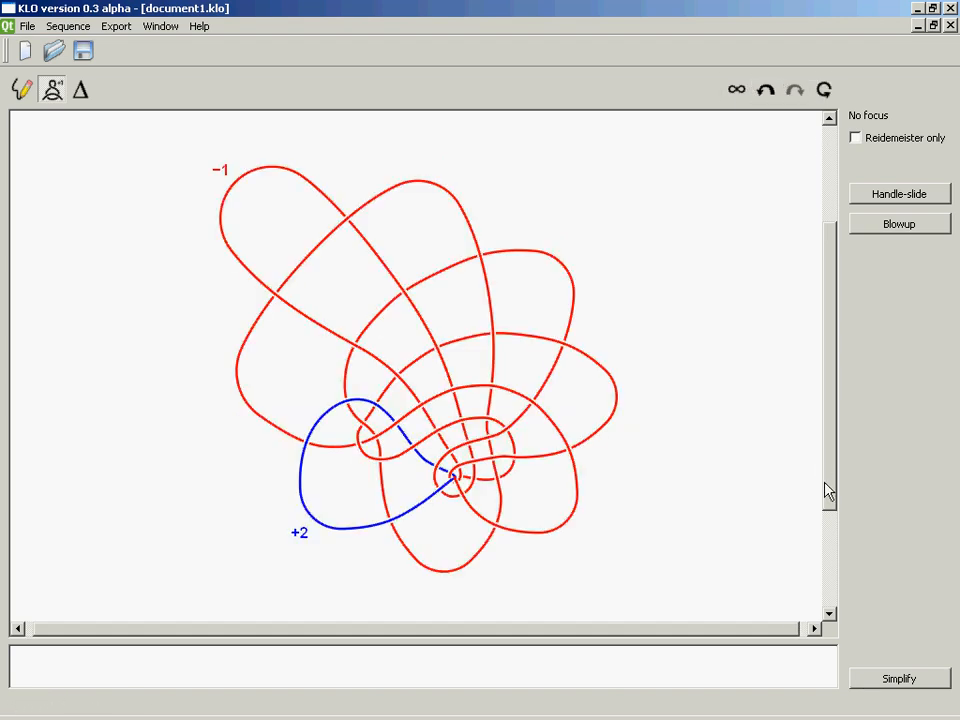